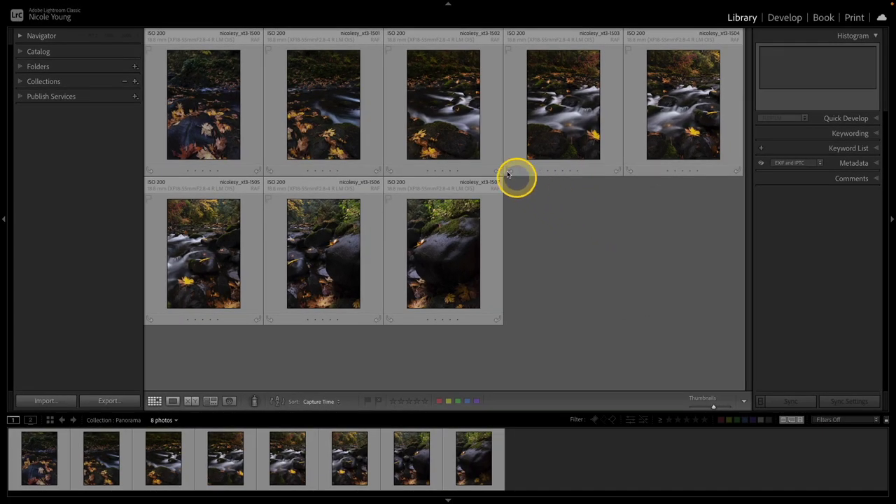
# Select all eight stream photos with the fifth frame (1504) as main, and switch to Develop
pyautogui.hotkey('ctrl', 'a')
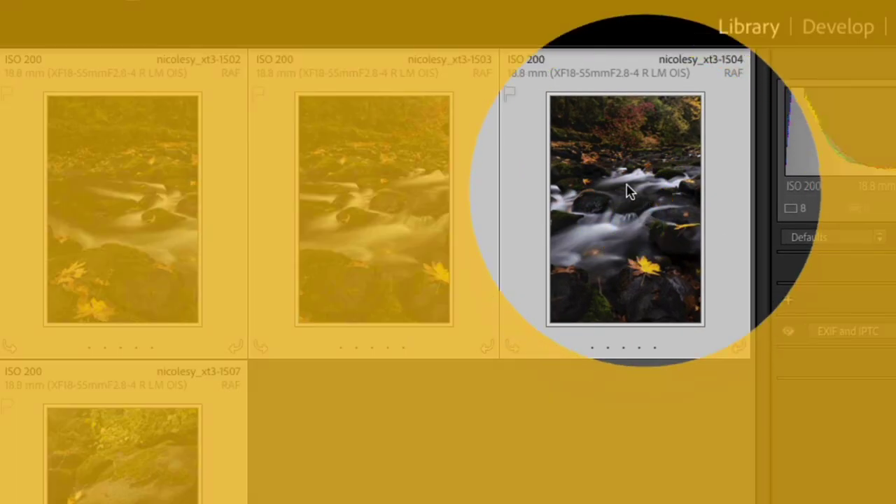
pyautogui.click(632, 217)
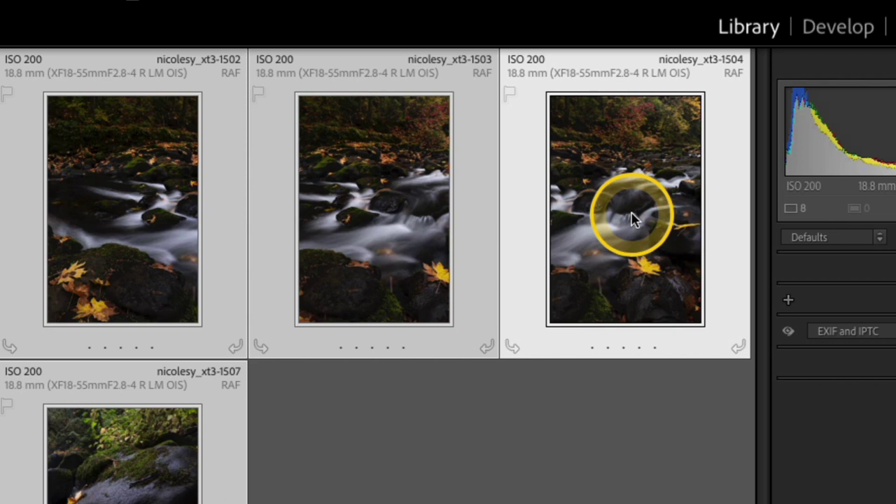
pyautogui.click(414, 210)
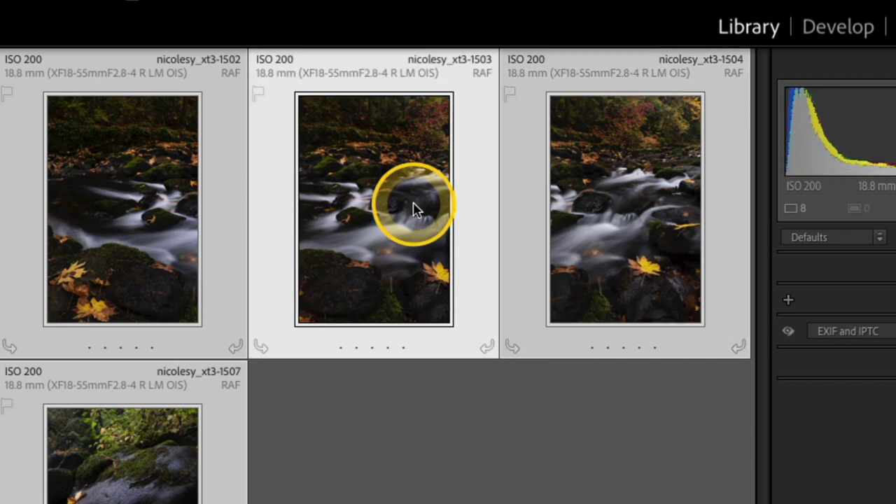
pyautogui.click(630, 194)
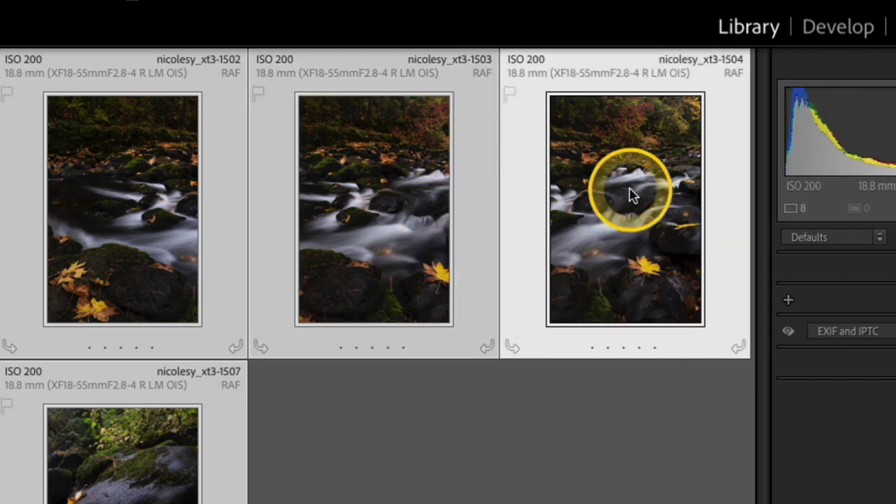
pyautogui.hotkey('ctrl', 'a')
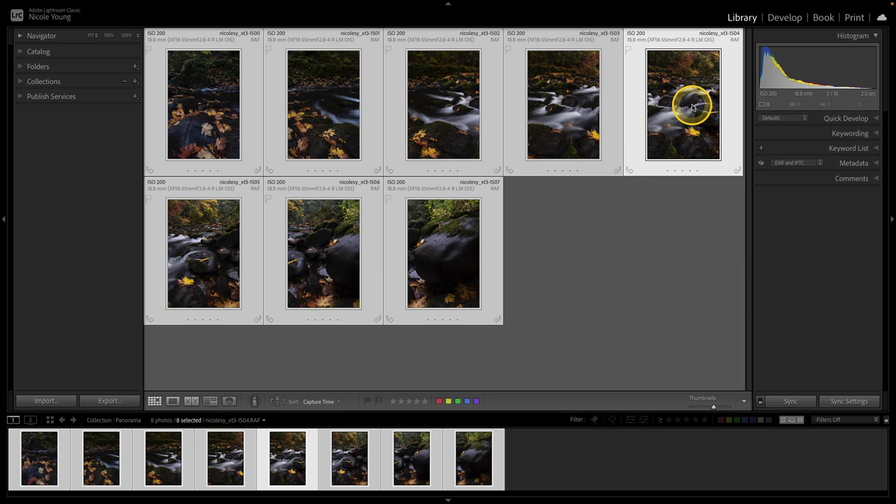
pyautogui.click(783, 18)
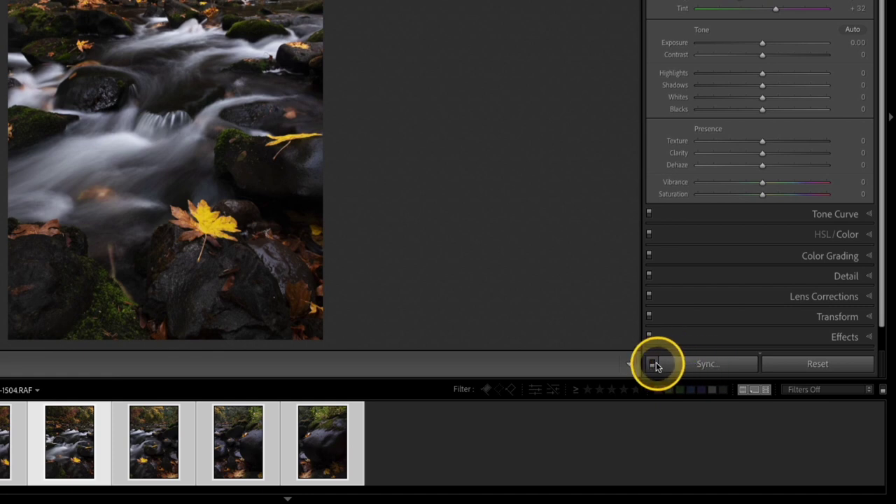
# Turn on Auto Sync beside the Sync button for the eight stream photos
pyautogui.click(652, 364)
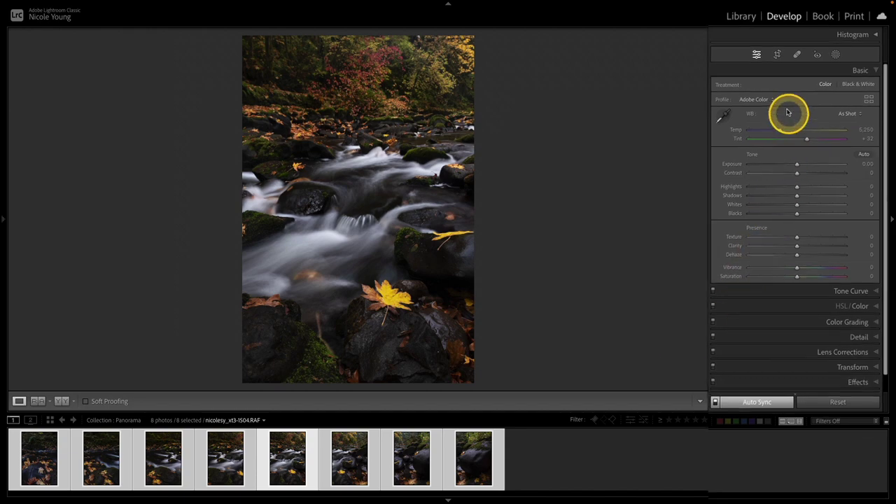
# Apply the Adobe Landscape profile to all eight photos, trying Auto tone and undoing it
pyautogui.click(756, 100)
pyautogui.click(725, 60)
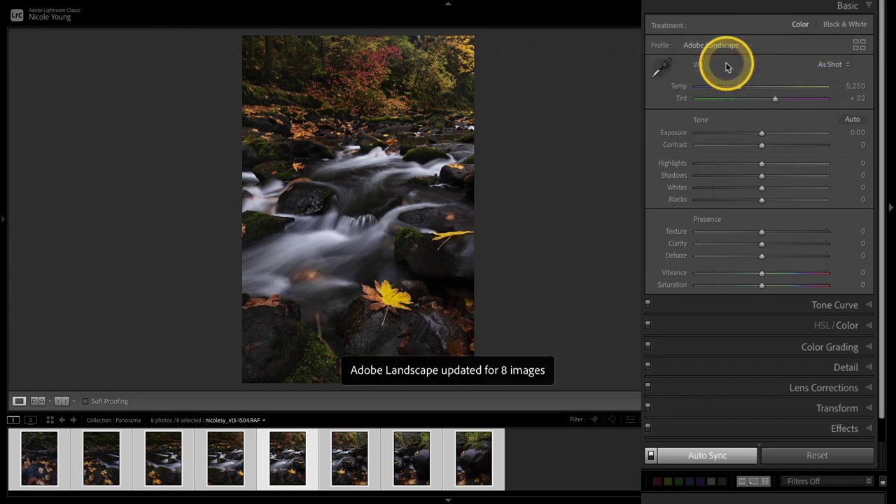
pyautogui.click(854, 120)
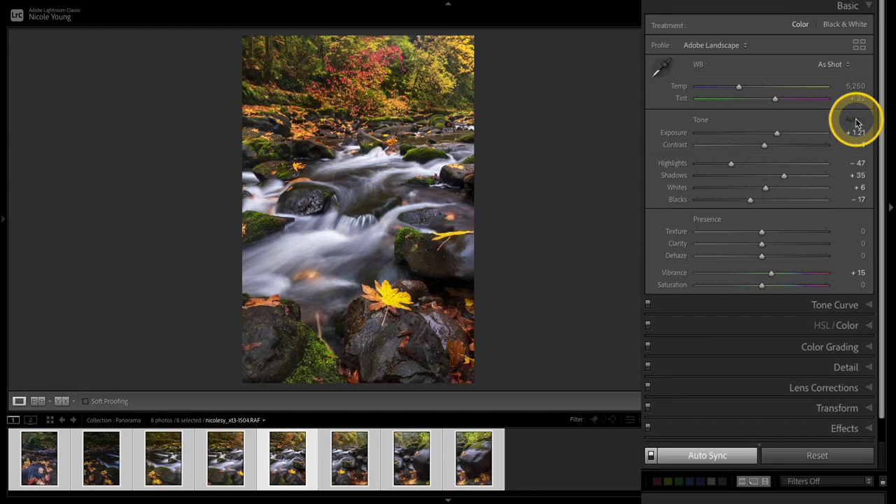
pyautogui.hotkey('ctrl', 'z')
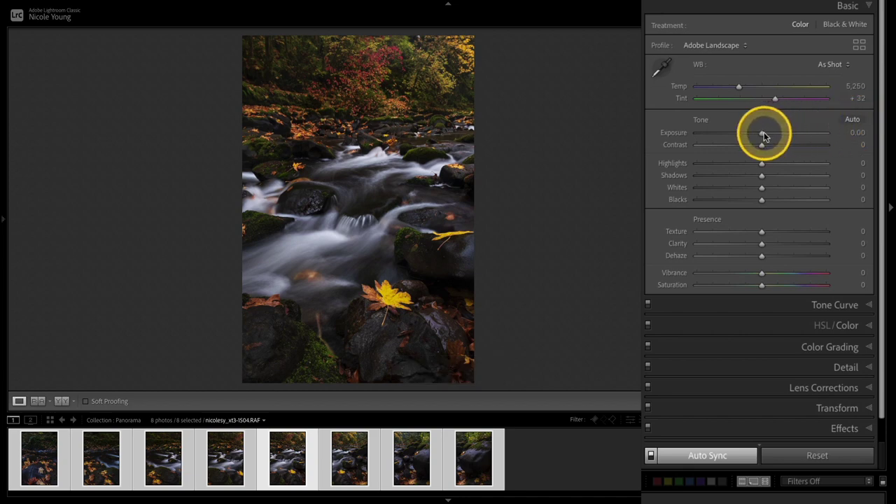
# Set Exposure +0.50, Shadows +35, Contrast +4 and Temp 4,878, compare before/after, then return to Grid
pyautogui.moveTo(763, 134); pyautogui.dragTo(770, 136)
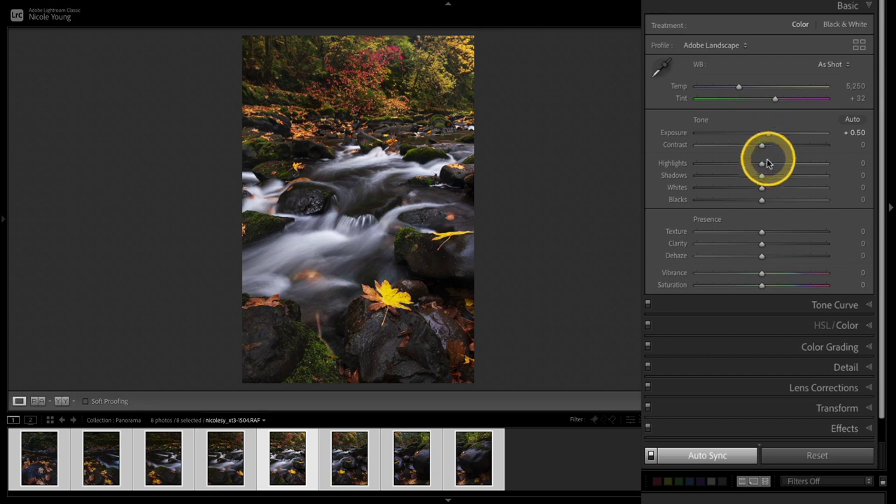
pyautogui.moveTo(763, 179); pyautogui.dragTo(784, 176)
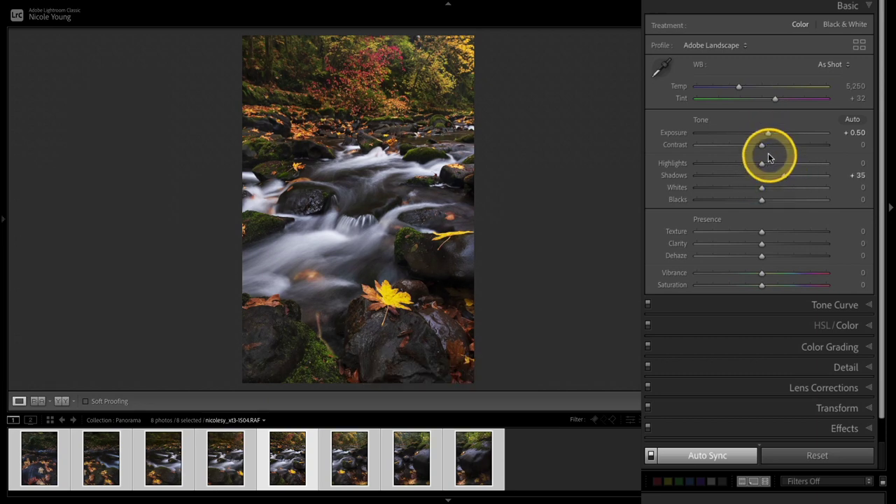
pyautogui.moveTo(761, 144); pyautogui.dragTo(764, 146)
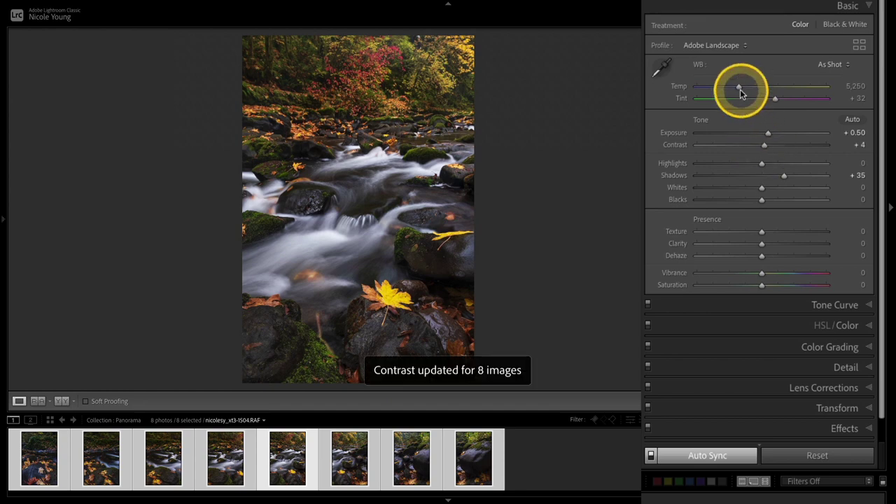
pyautogui.moveTo(740, 89); pyautogui.dragTo(734, 92)
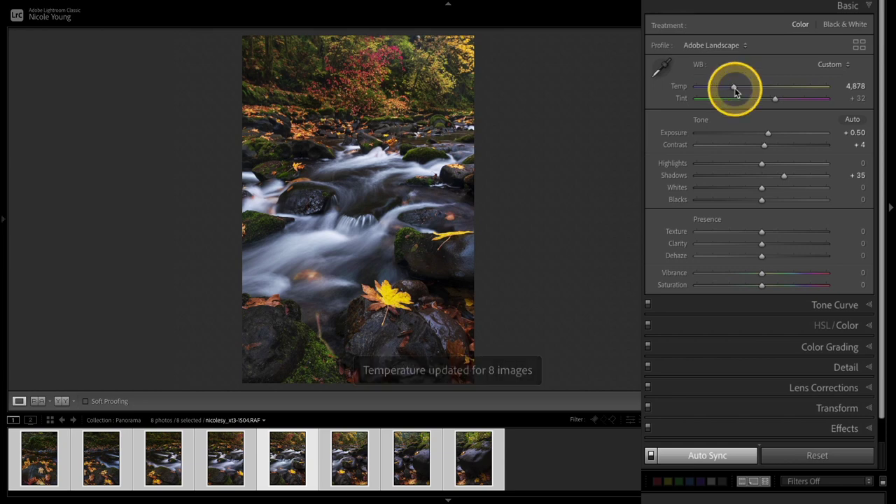
pyautogui.press('\\')
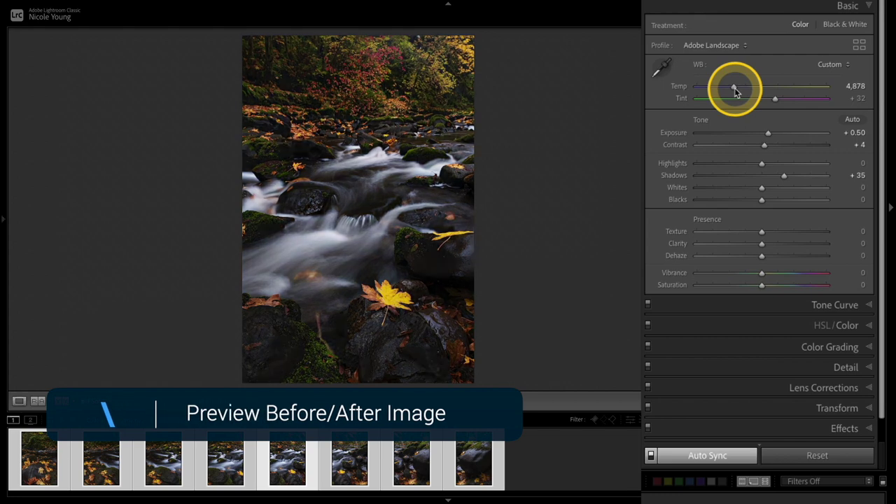
pyautogui.press('\\')
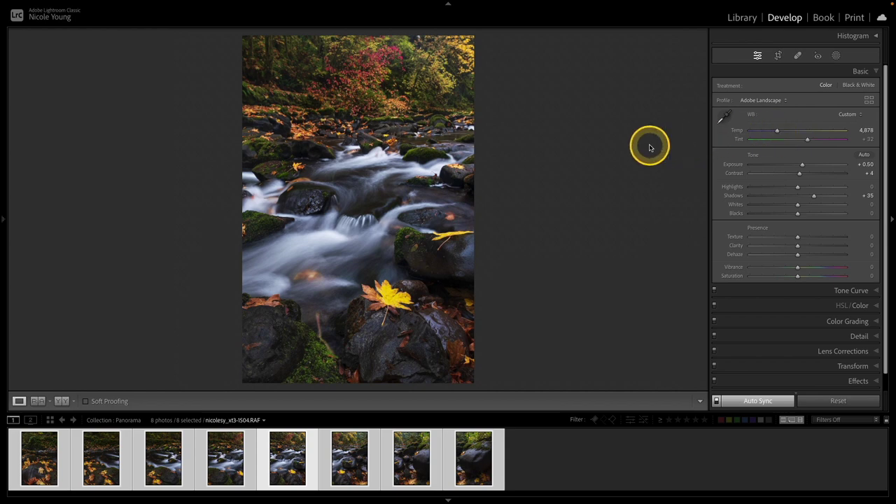
pyautogui.press('g')
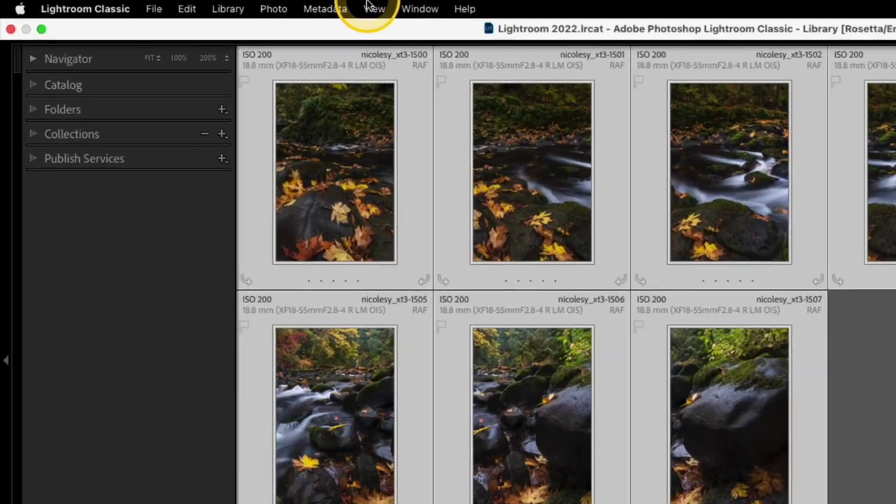
# Start a Photo Merge > Panorama preview of the eight photos and set Boundary Warp to 63
pyautogui.click(274, 9)
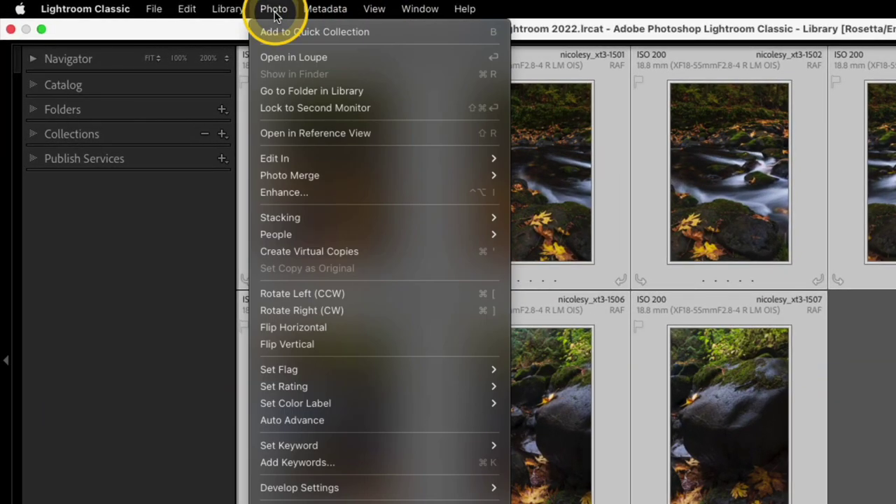
pyautogui.moveTo(380, 176)
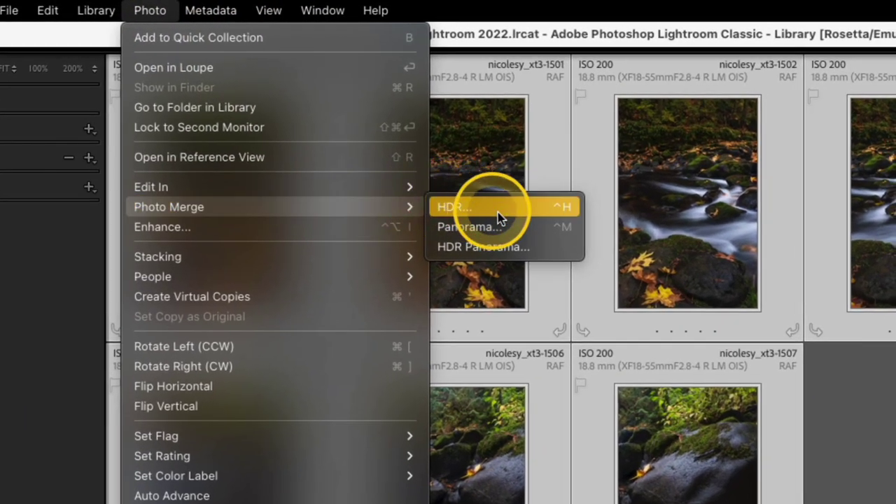
pyautogui.click(536, 229)
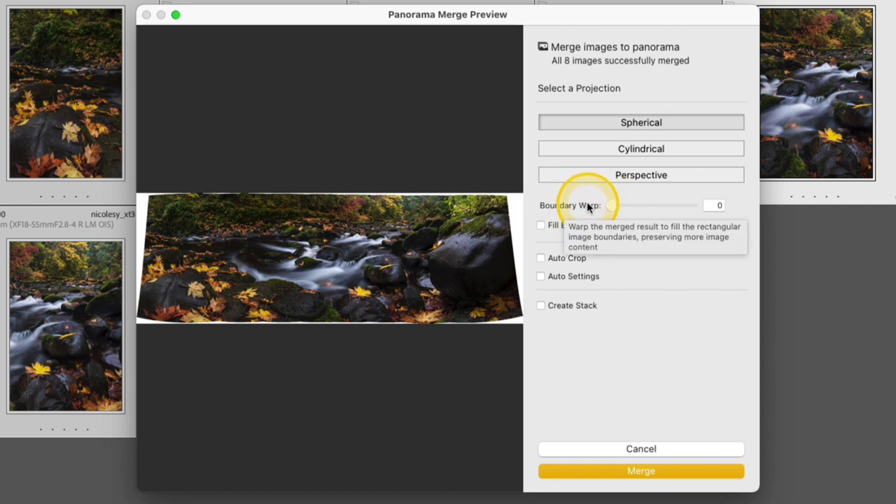
pyautogui.moveTo(614, 209); pyautogui.dragTo(666, 209)
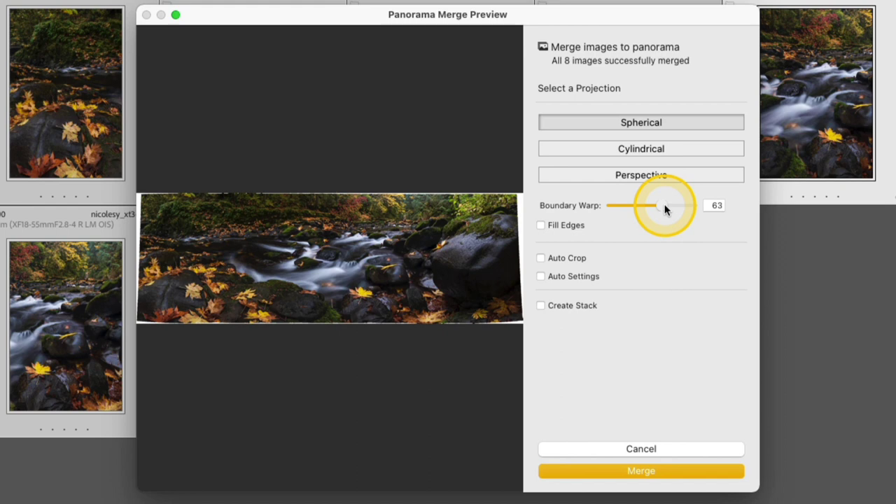
# Try Fill Edges on the panorama, then turn it back off
pyautogui.click(570, 229)
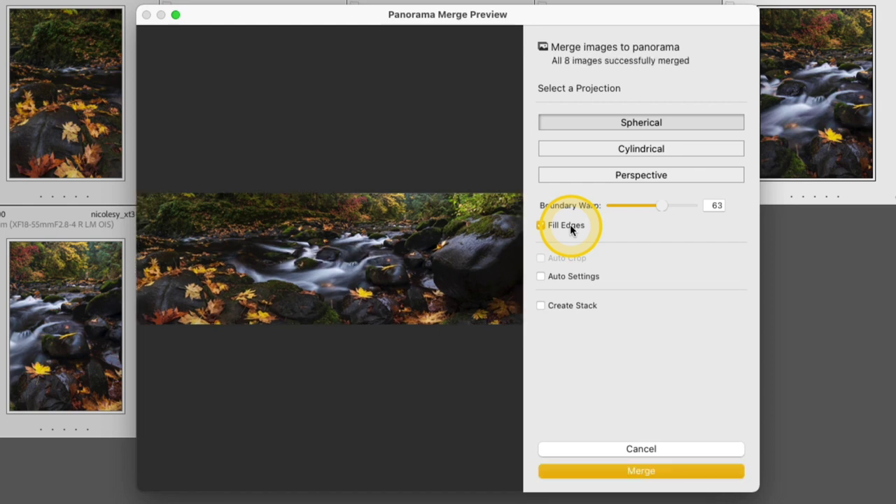
pyautogui.click(571, 229)
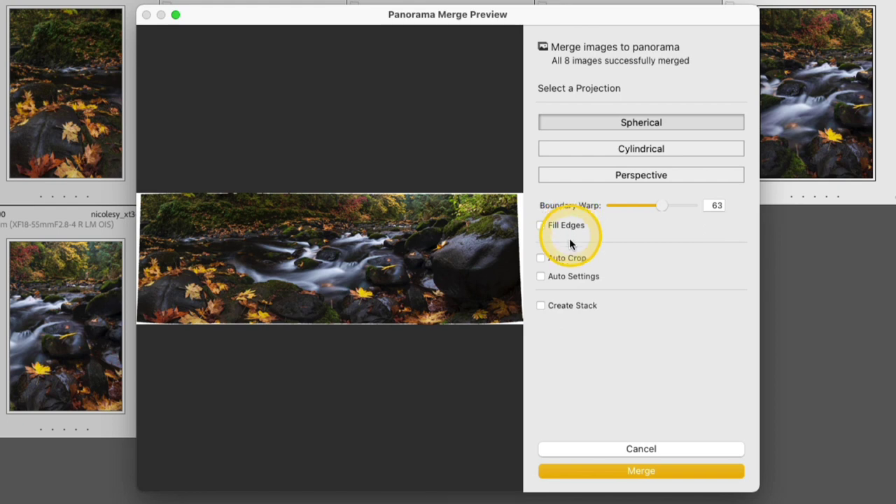
# Enable Auto Crop, try Auto Settings and turn it back off, then merge the panorama
pyautogui.click(577, 262)
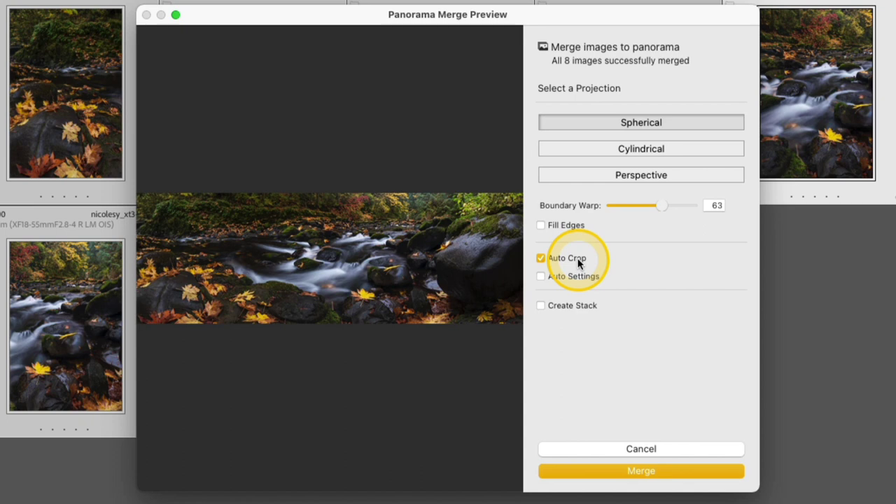
pyautogui.click(578, 278)
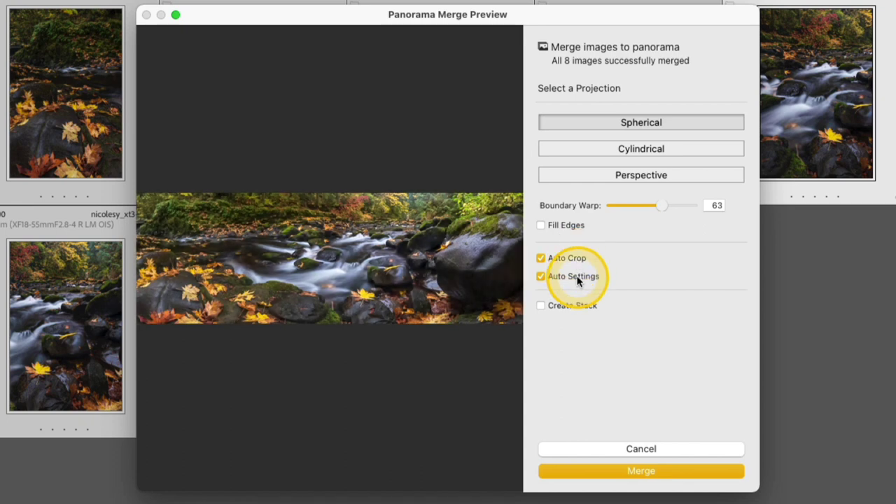
pyautogui.click(578, 279)
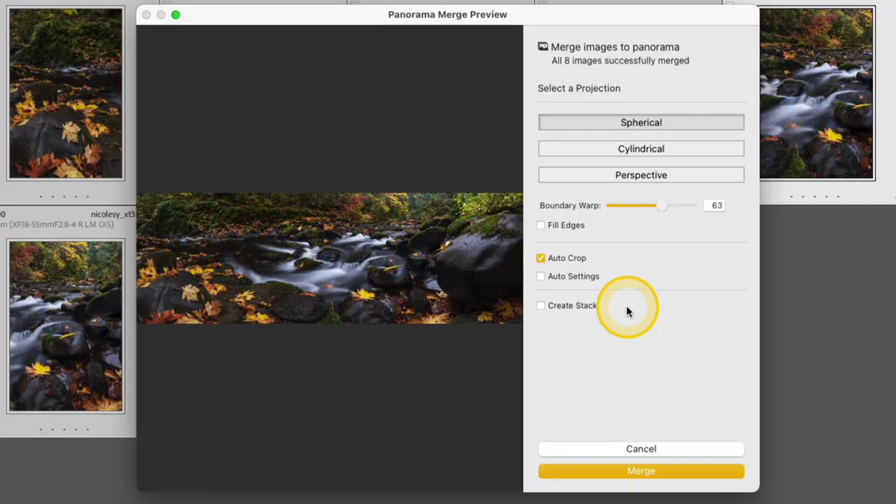
pyautogui.click(649, 470)
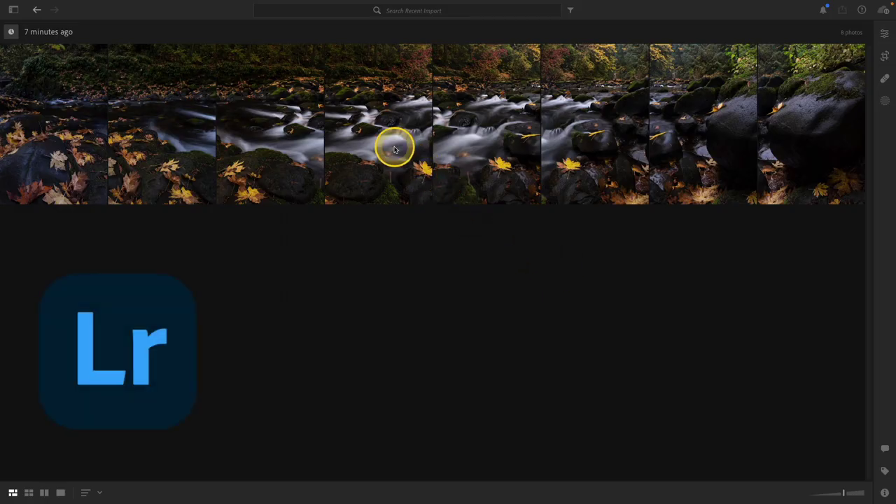
# Select all eight stream photos and start a Photo Merge > Panorama Merge preview
pyautogui.hotkey('ctrl', 'a')
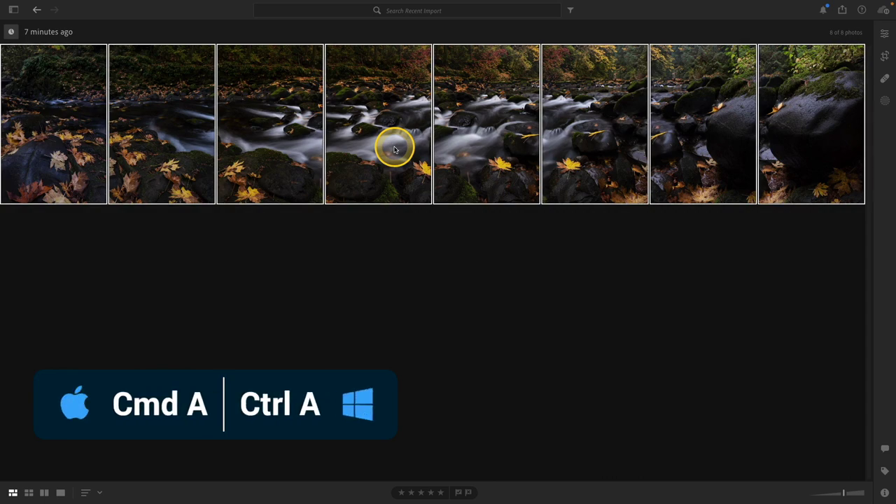
pyautogui.moveTo(244, 4)
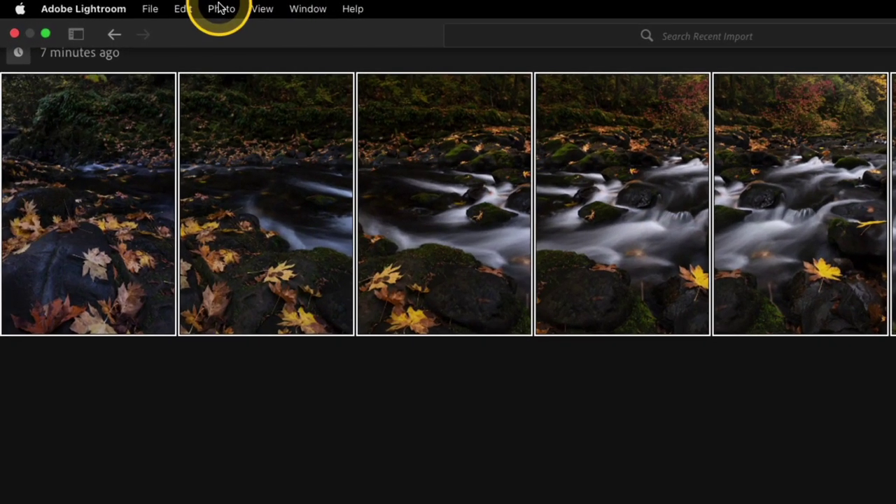
pyautogui.click(221, 8)
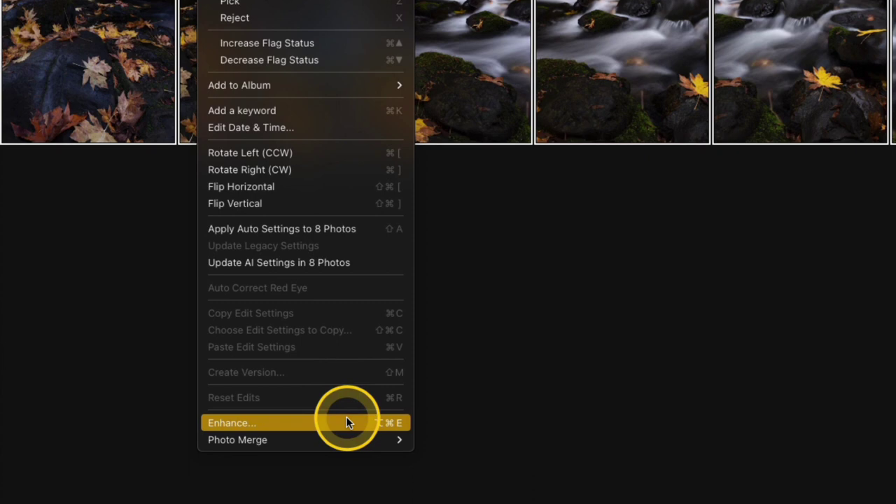
pyautogui.moveTo(352, 442)
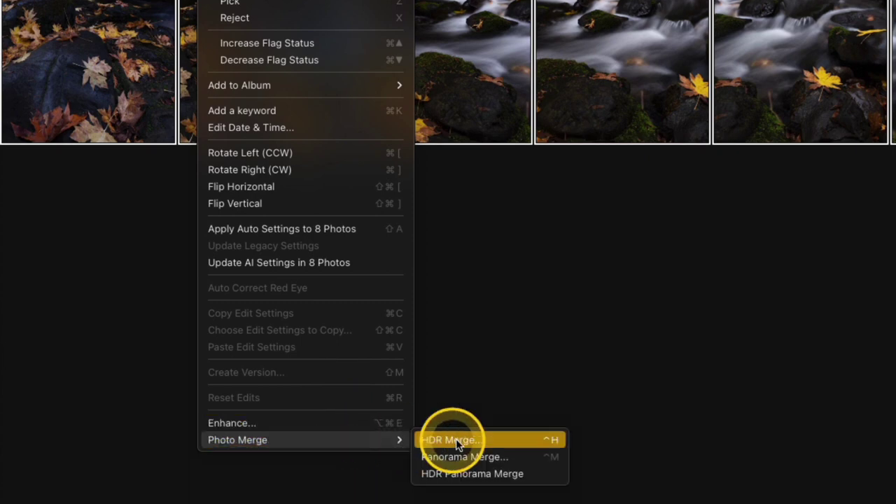
pyautogui.click(523, 458)
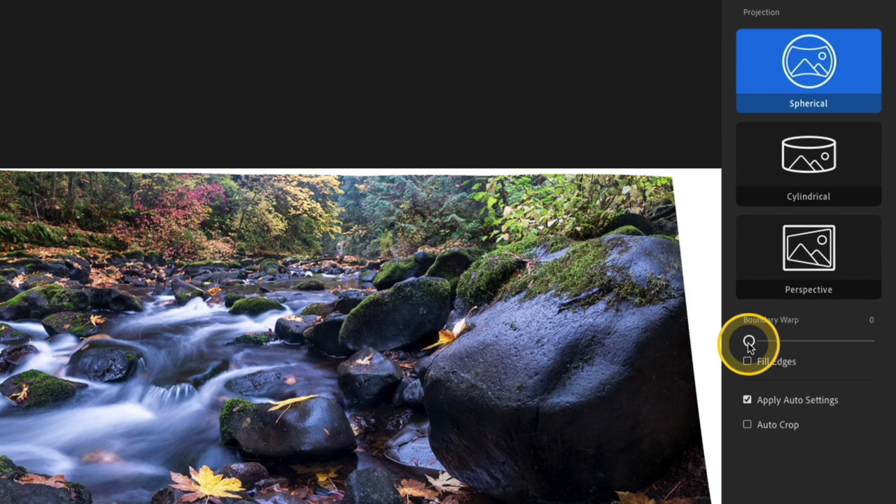
# Set Boundary Warp to 48, leave Fill Edges off, keep Auto Settings on and enable Auto Crop
pyautogui.moveTo(749, 342); pyautogui.dragTo(806, 341)
pyautogui.click(776, 365)
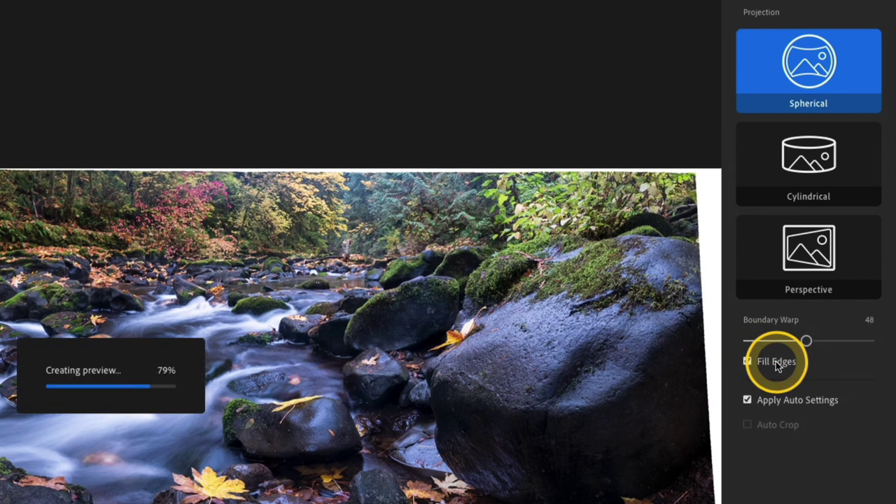
pyautogui.click(776, 362)
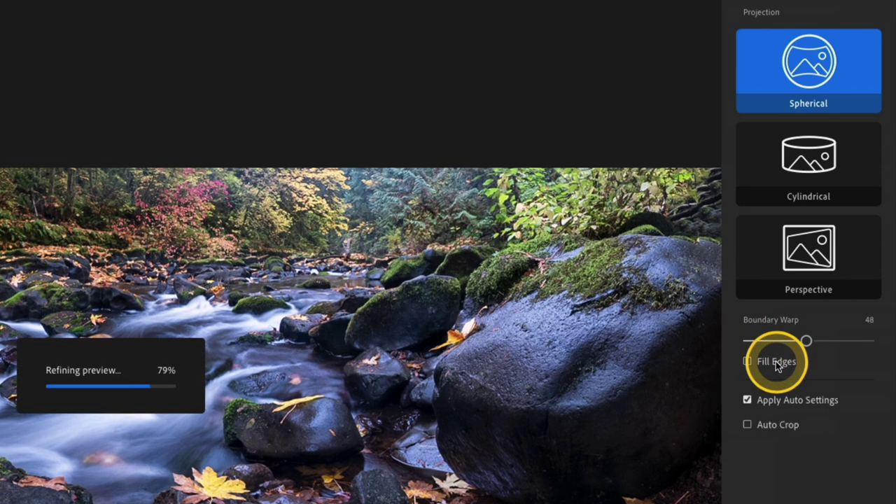
pyautogui.click(783, 406)
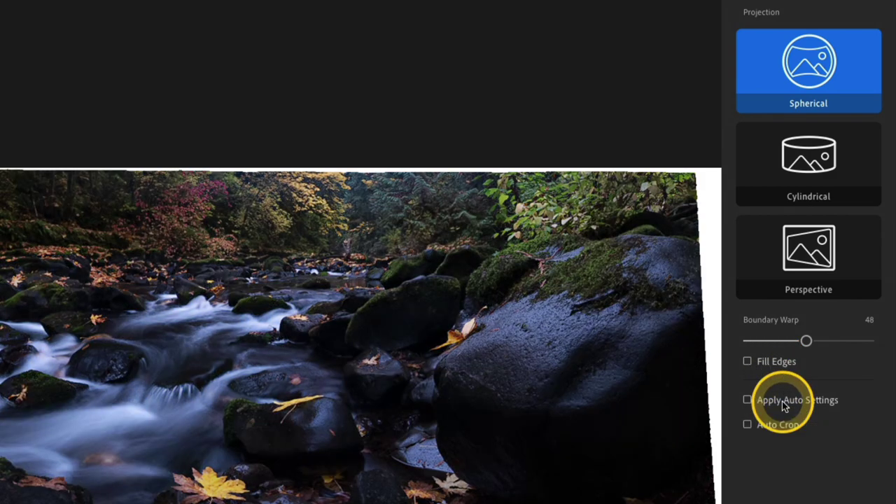
pyautogui.click(784, 405)
pyautogui.click(777, 424)
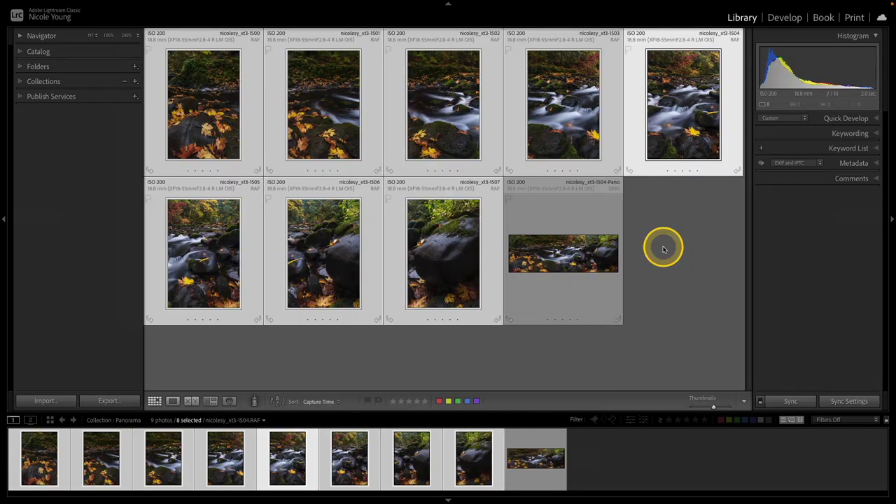
# Select only the 1504-Pano DNG thumbnail and open it in Develop
pyautogui.click(573, 257)
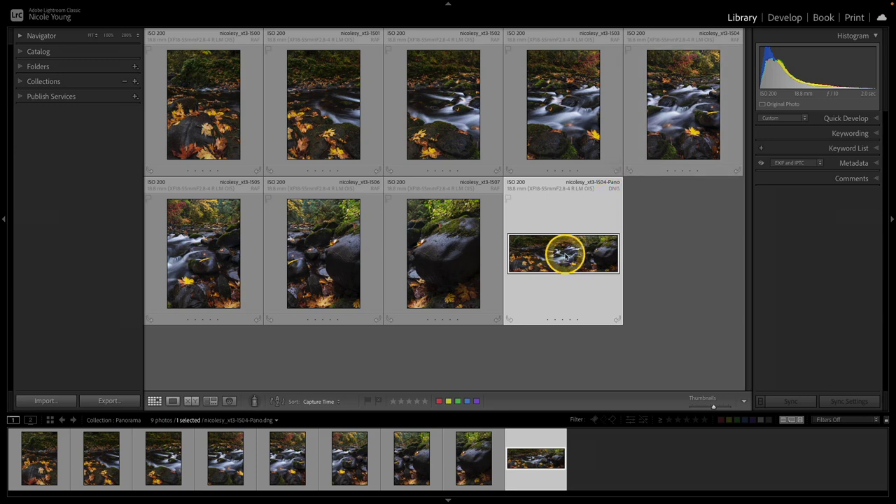
pyautogui.press('d')
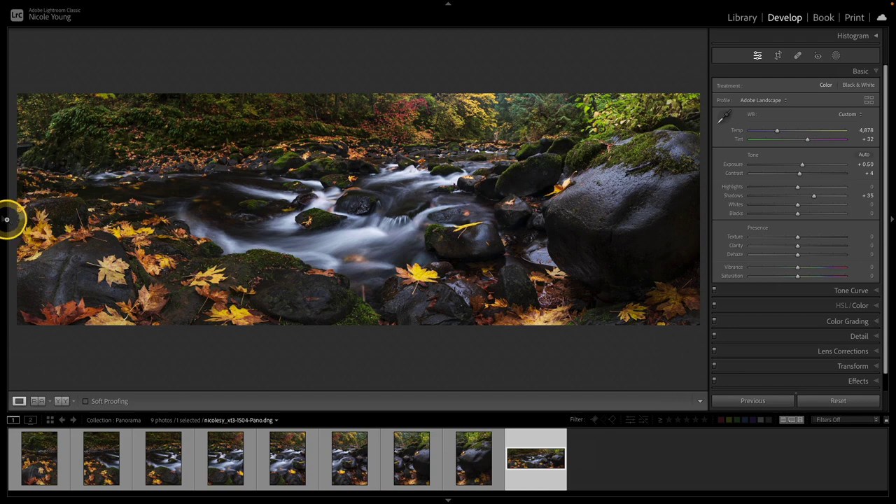
# Compare presets Color Grading 01–03, apply Color Grading 01 and lower its Amount to 62
pyautogui.moveTo(3, 219)
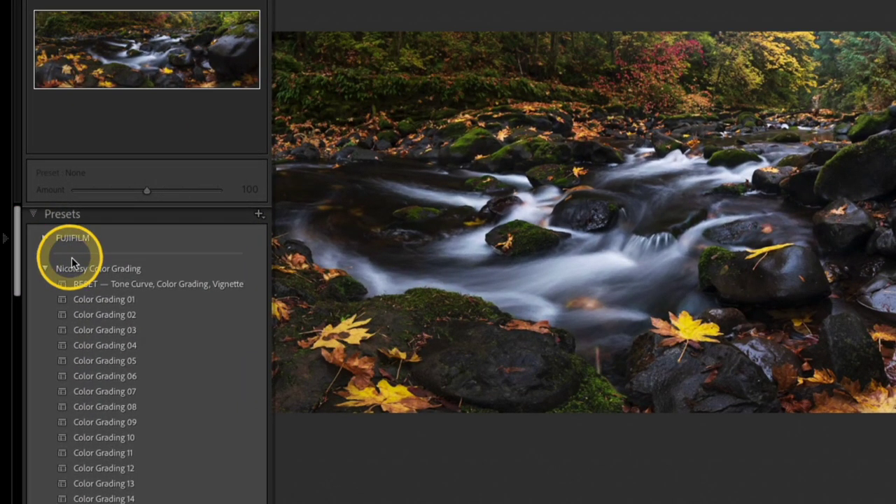
pyautogui.click(142, 301)
pyautogui.click(143, 315)
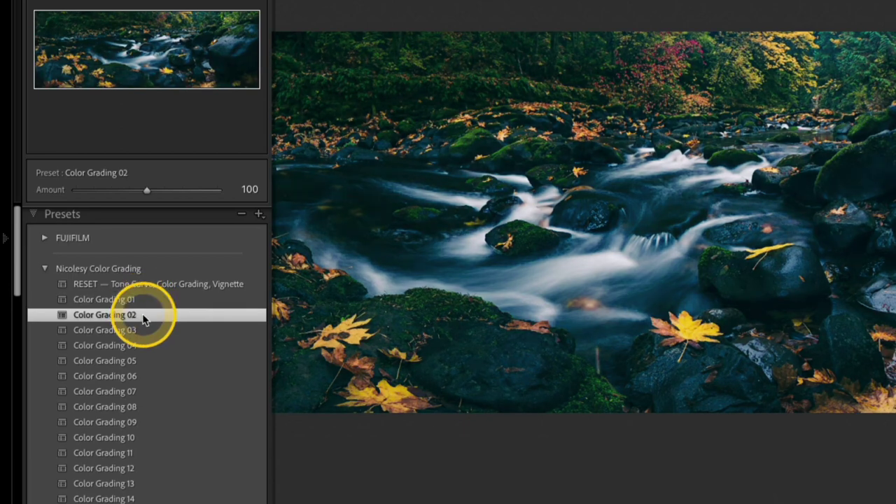
pyautogui.click(144, 330)
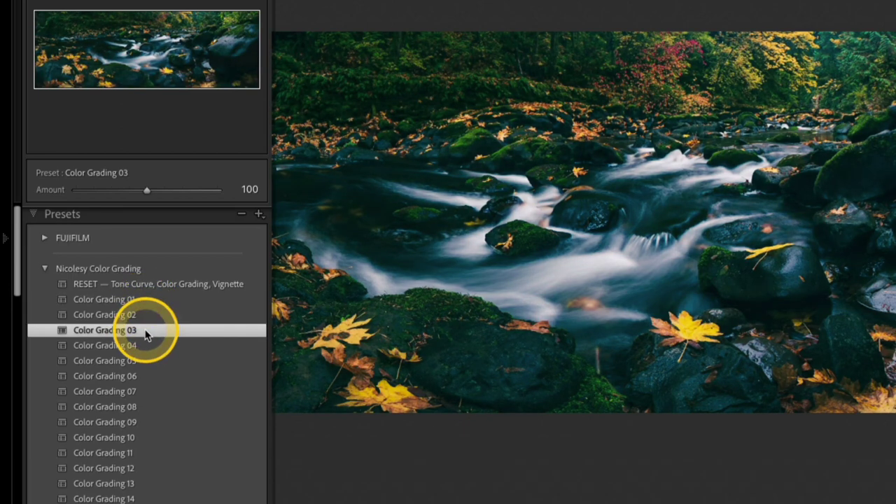
pyautogui.click(145, 300)
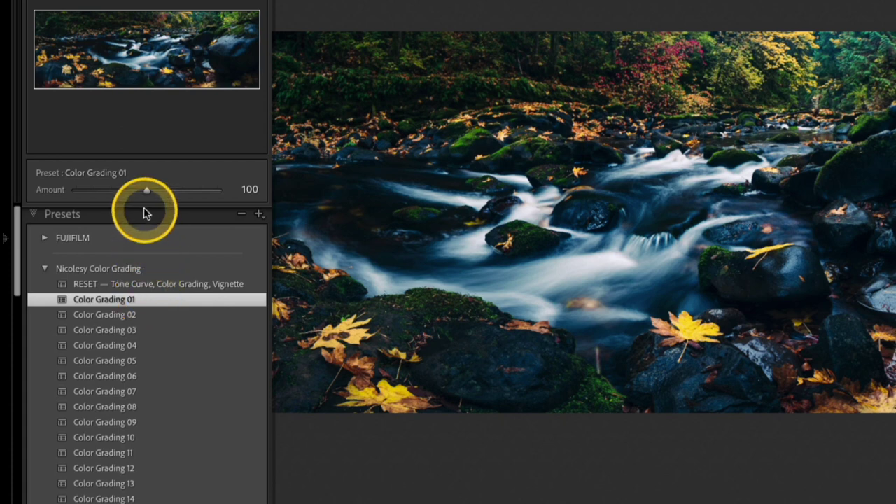
pyautogui.moveTo(146, 191); pyautogui.dragTo(103, 196)
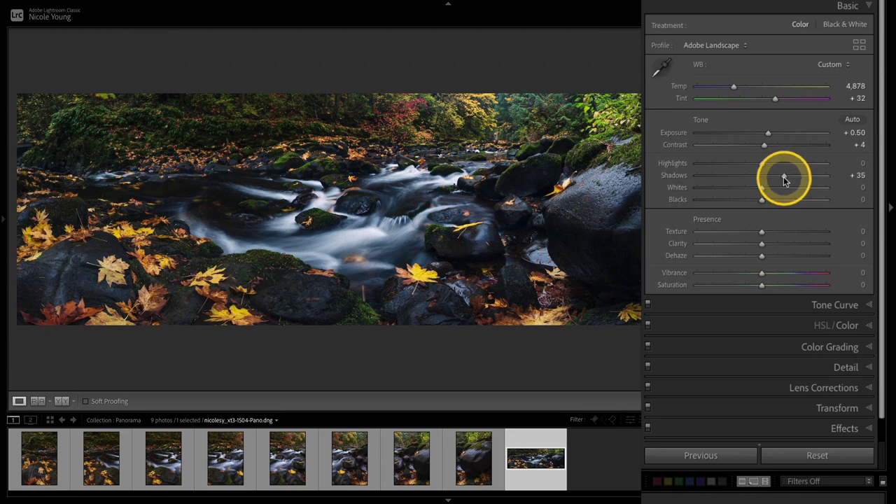
# In the Basic panel, lift Shadows to +86 and raise Exposure to +0.70
pyautogui.moveTo(782, 178); pyautogui.dragTo(817, 177)
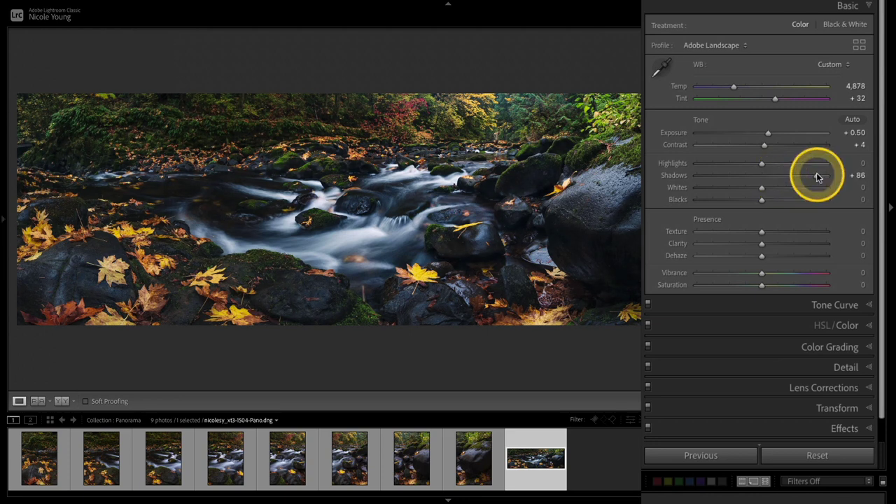
pyautogui.click(857, 132)
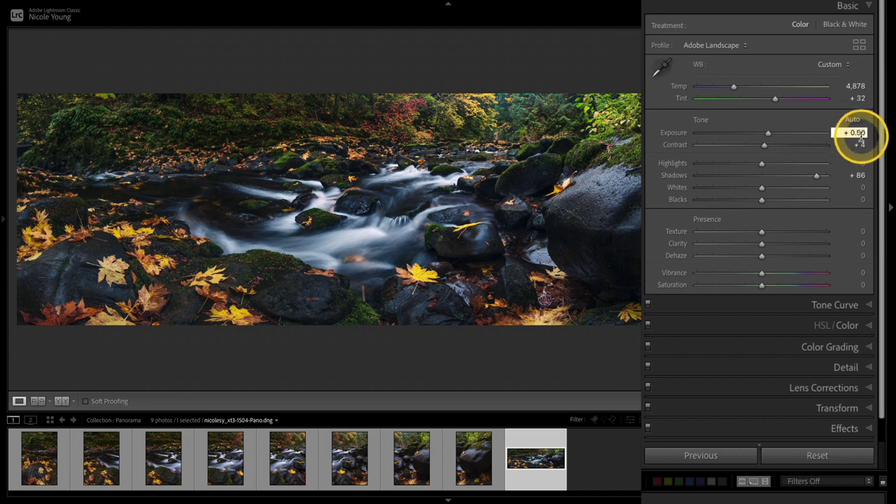
pyautogui.press('Up')
pyautogui.press('Up')
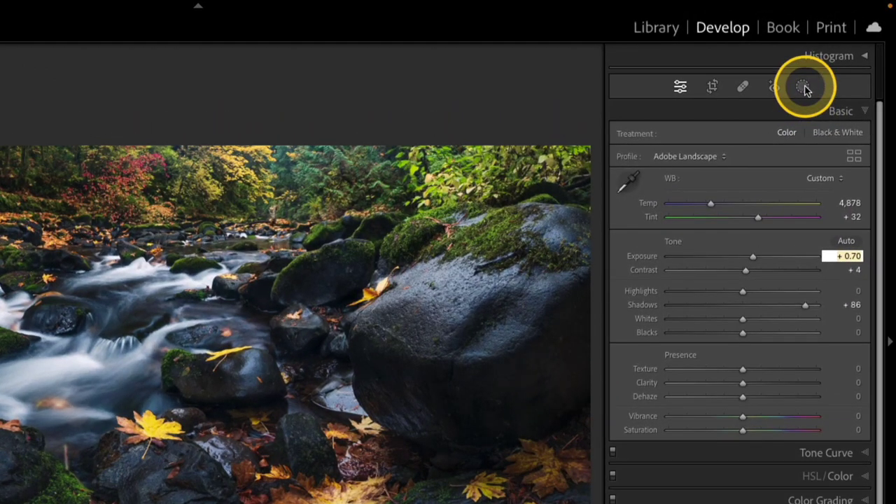
# Draw a new linear gradient mask down over the treeline at the top of the panorama
pyautogui.click(803, 87)
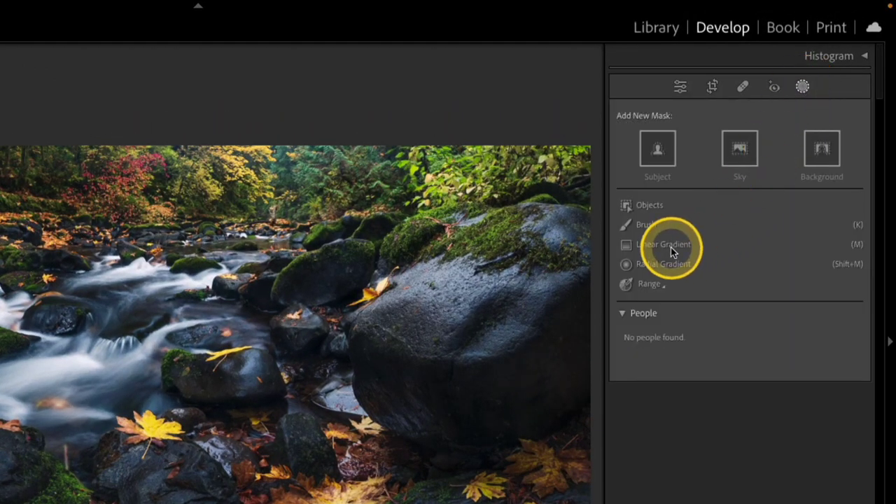
pyautogui.click(671, 247)
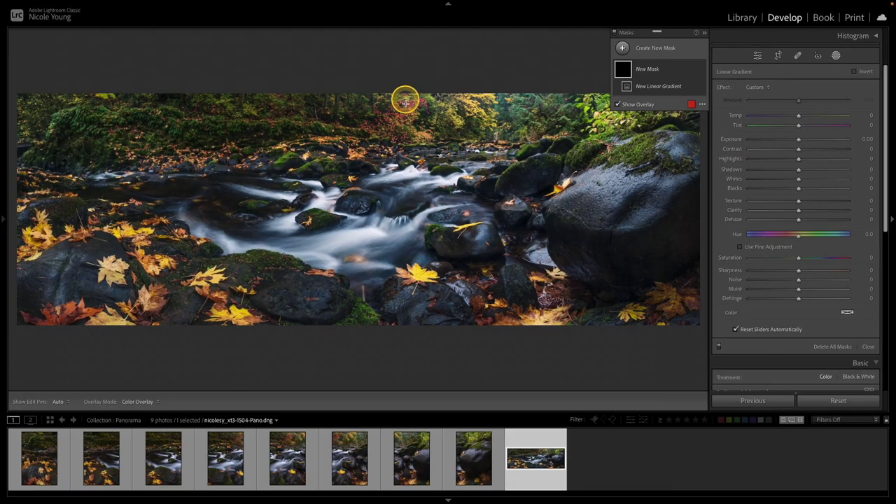
pyautogui.moveTo(133, 150); pyautogui.dragTo(133, 203)
pyautogui.moveTo(404, 131); pyautogui.dragTo(404, 156)
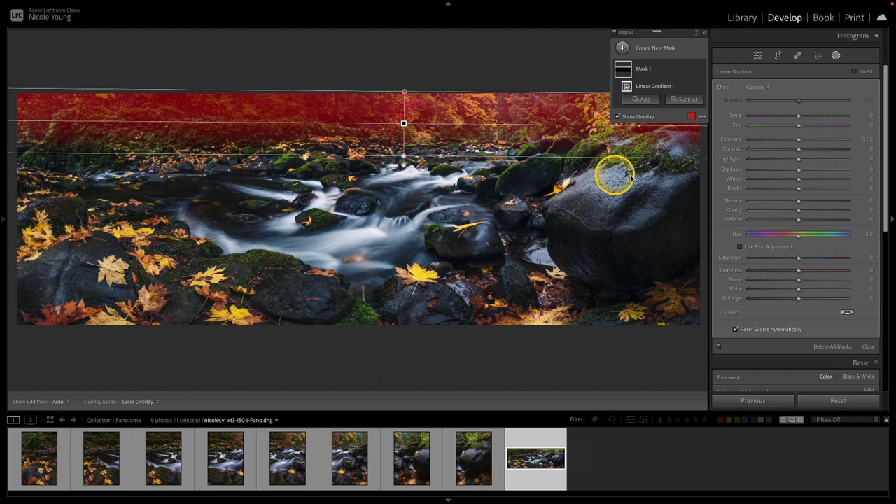
# Give the gradient Dehaze -59, Contrast -26 and Temp 19, then collapse the masks and show Before view
pyautogui.moveTo(798, 222); pyautogui.dragTo(769, 227)
pyautogui.moveTo(799, 149); pyautogui.dragTo(786, 154)
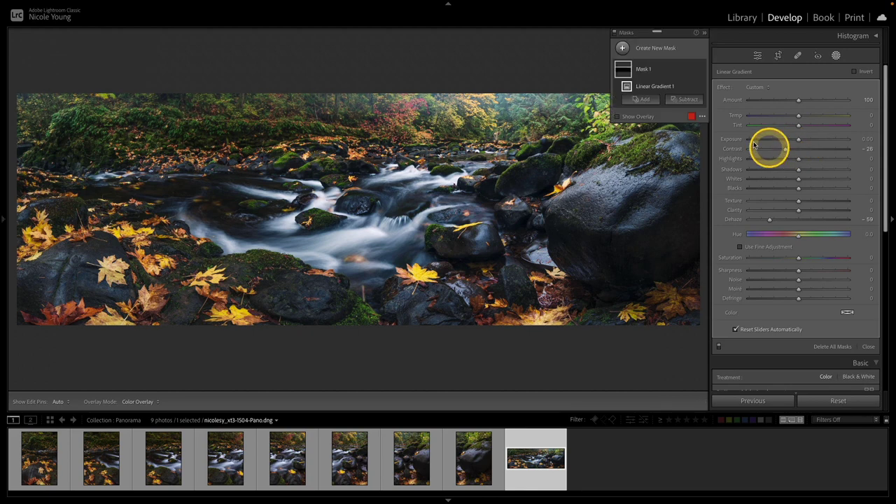
pyautogui.moveTo(522, 100)
pyautogui.moveTo(410, 153); pyautogui.dragTo(405, 202)
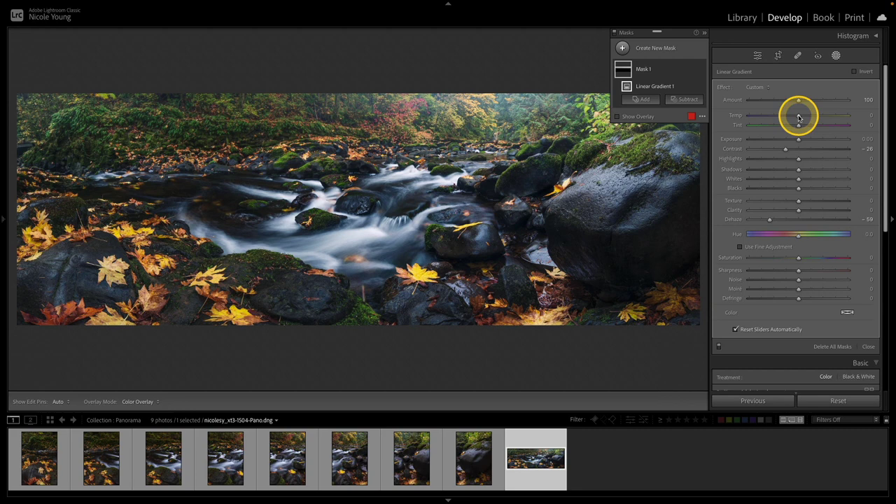
pyautogui.moveTo(798, 117)
pyautogui.mouseDown()
pyautogui.moveTo(786, 122)
pyautogui.moveTo(807, 120)
pyautogui.mouseUp()
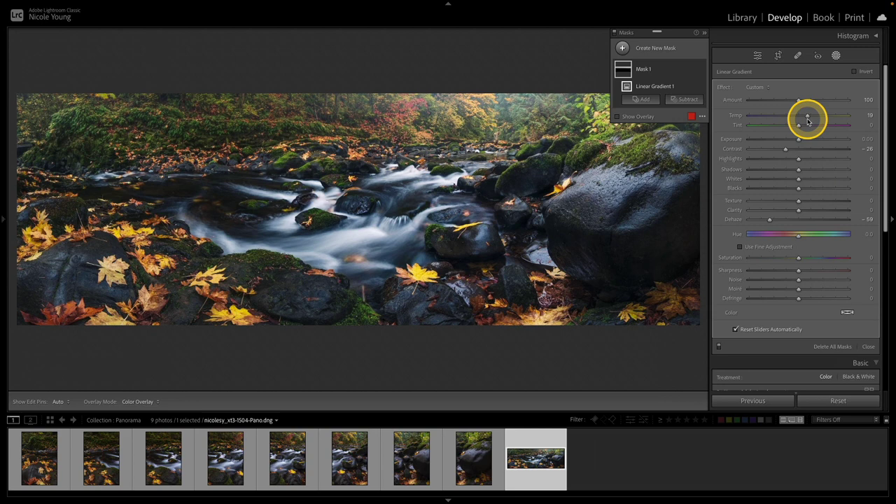
pyautogui.click(614, 34)
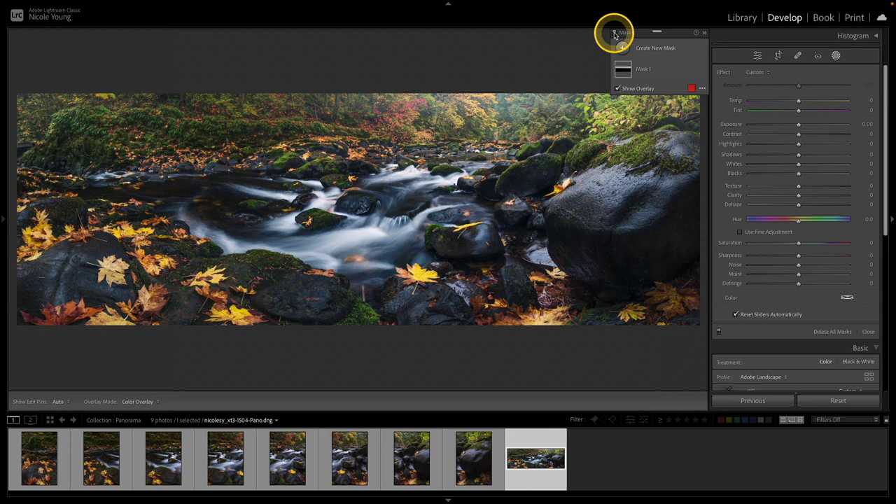
pyautogui.press('\\')
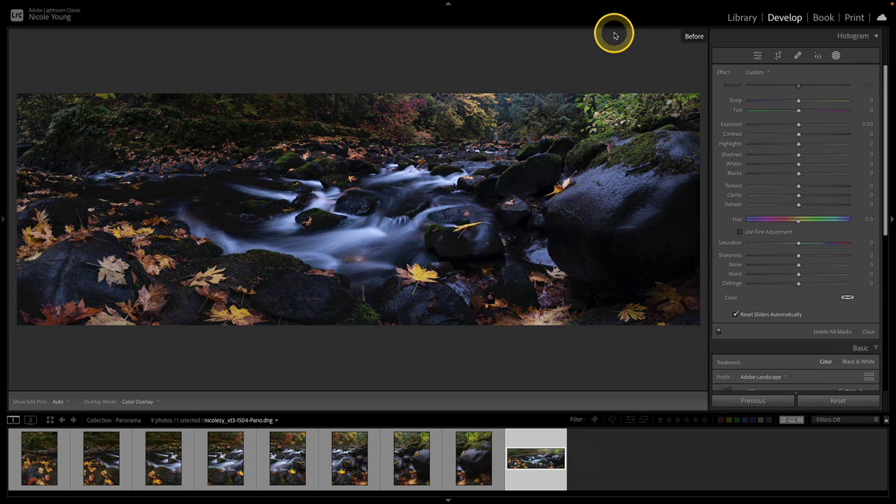
# Switch from the Before view back to the edited panorama
pyautogui.press('\\')
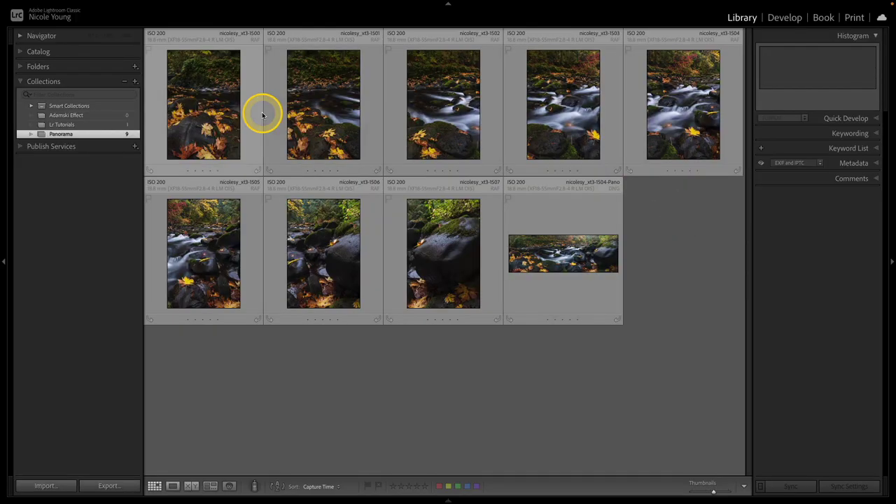
# Select all eight stream photos and run a headless Panorama merge with no preview
pyautogui.click(206, 102)
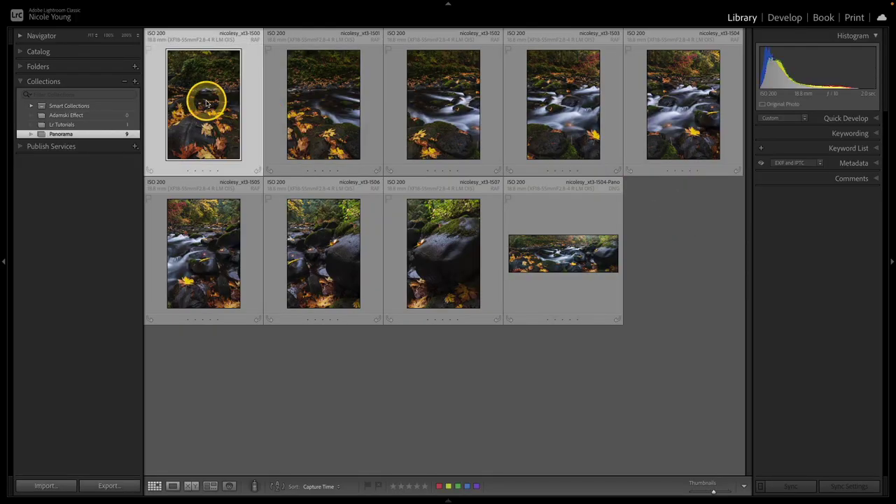
pyautogui.keyDown('shift'); pyautogui.click(442, 229); pyautogui.keyUp('shift')
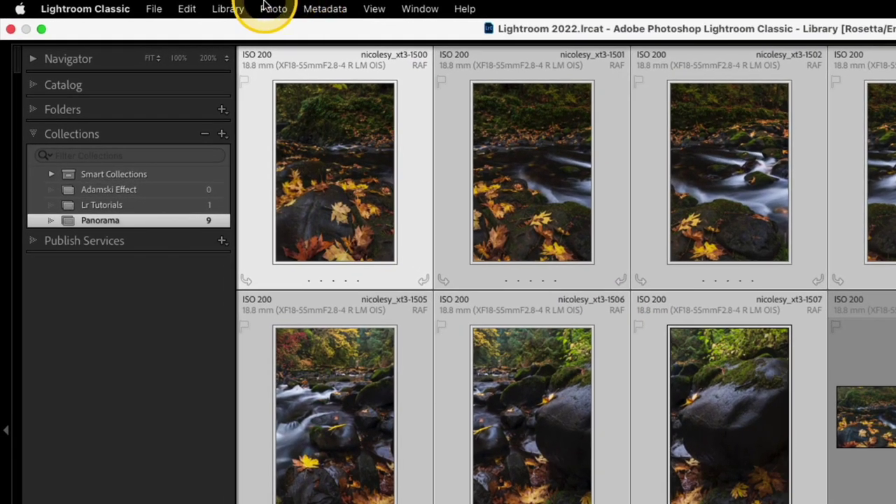
pyautogui.click(272, 8)
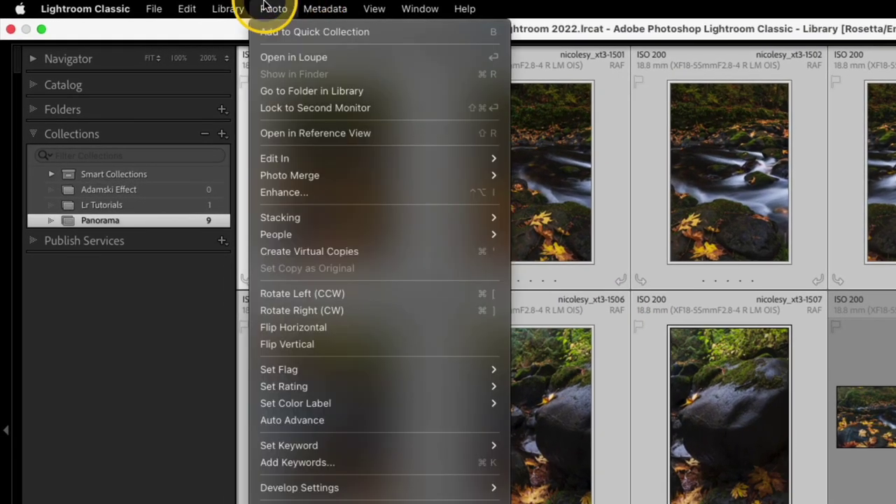
pyautogui.moveTo(345, 177)
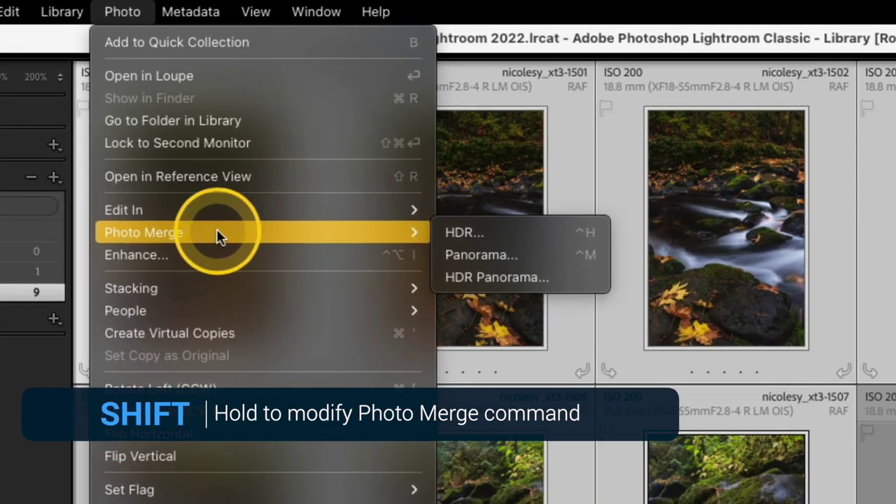
pyautogui.press('shift')
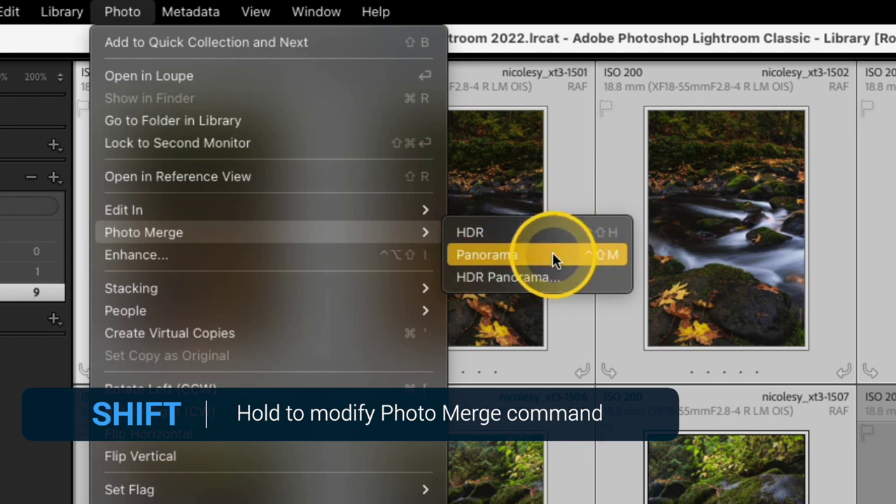
pyautogui.press('shift')
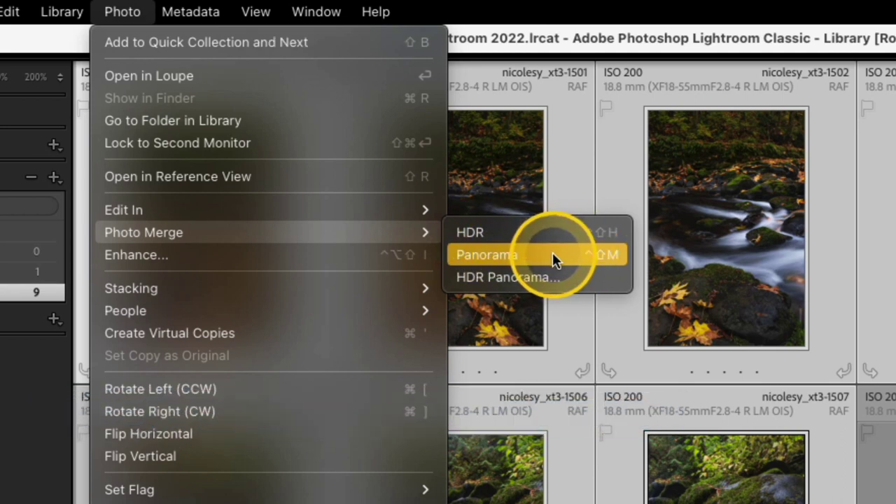
pyautogui.keyDown('shift'); pyautogui.click(552, 256); pyautogui.keyUp('shift')
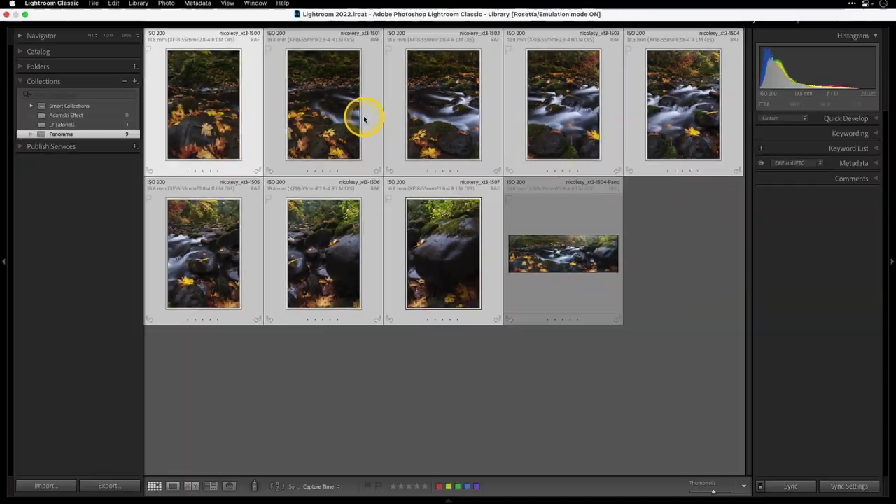